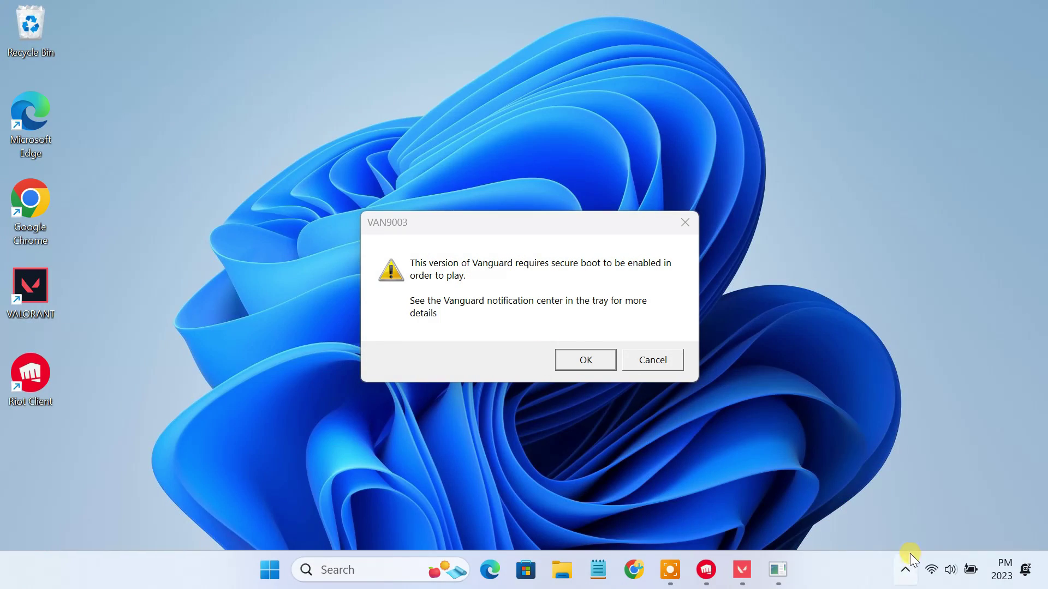
From the tray's Vanguard icon, close the VAN9003 warning and answer No on the Riot Vanguard dialog.
{"action": "left_click", "coordinate": [905, 570]}
{"action": "left_click", "coordinate": [836, 489]}
{"action": "left_click_drag", "start_coordinate": [576, 217], "coordinate": [761, 91]}
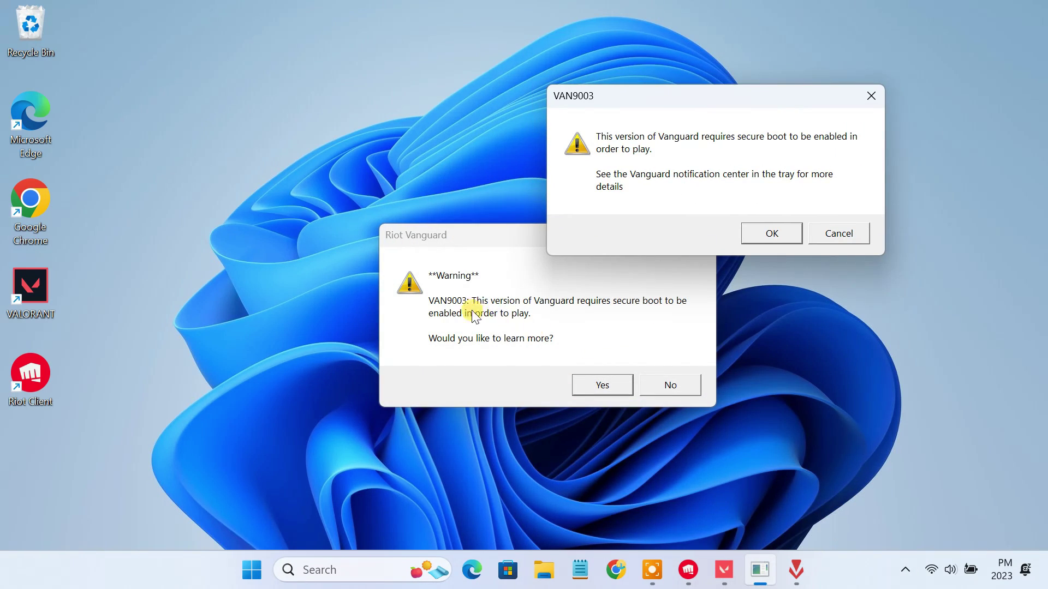
{"action": "key", "text": "Escape"}
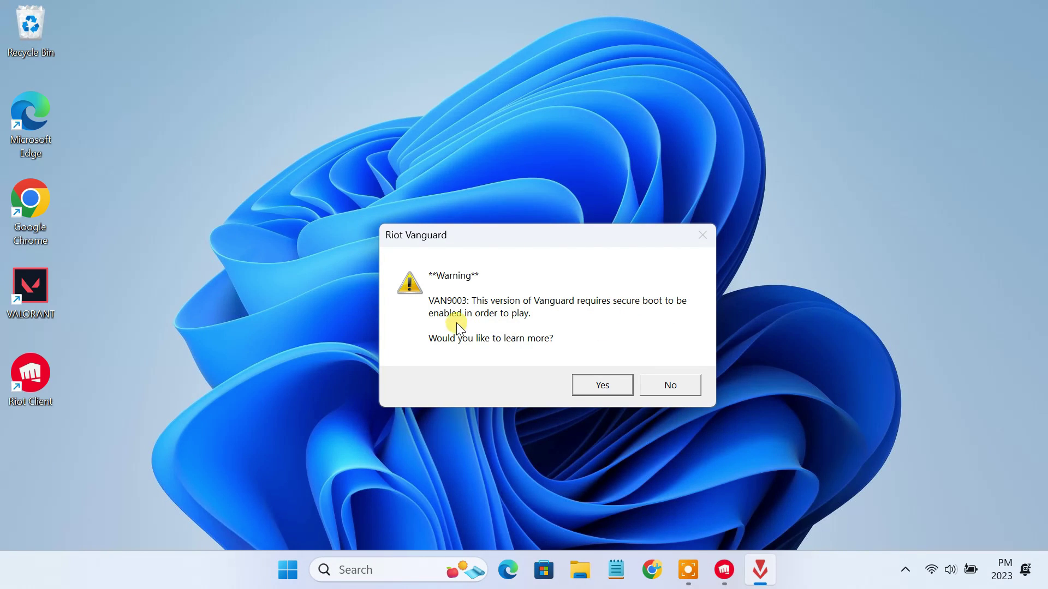
{"action": "left_click", "coordinate": [667, 391]}
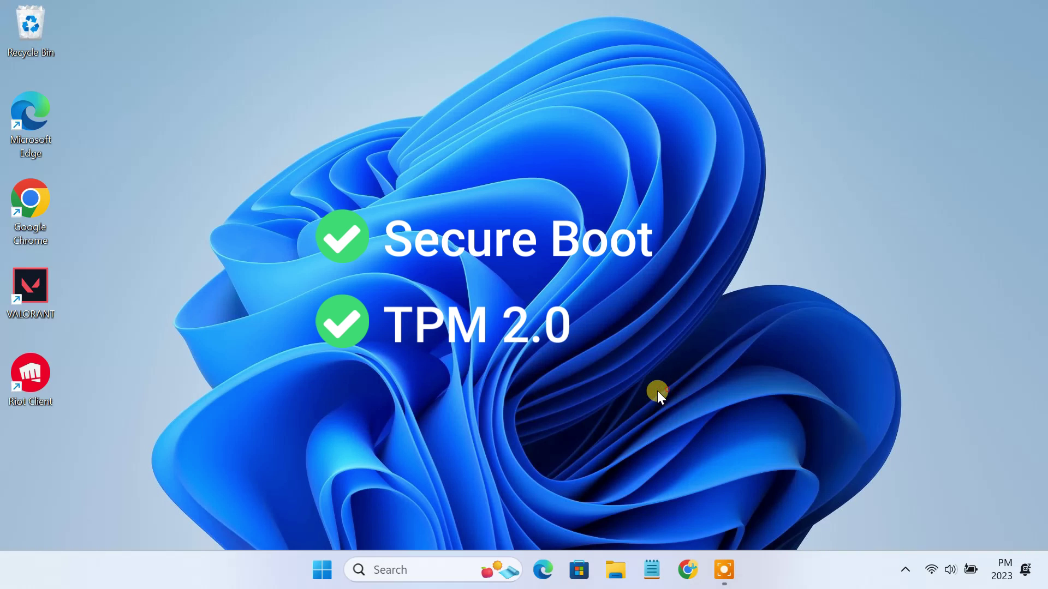
Go to the Recovery page via Settings > Windows Update > Advanced options.
{"action": "left_click", "coordinate": [322, 566]}
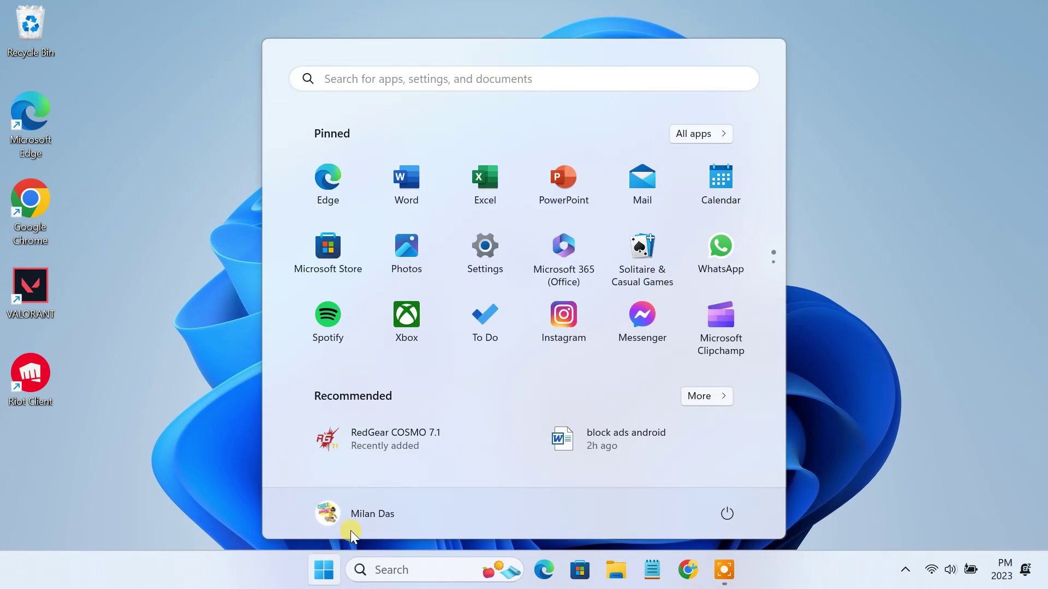
{"action": "left_click", "coordinate": [485, 253]}
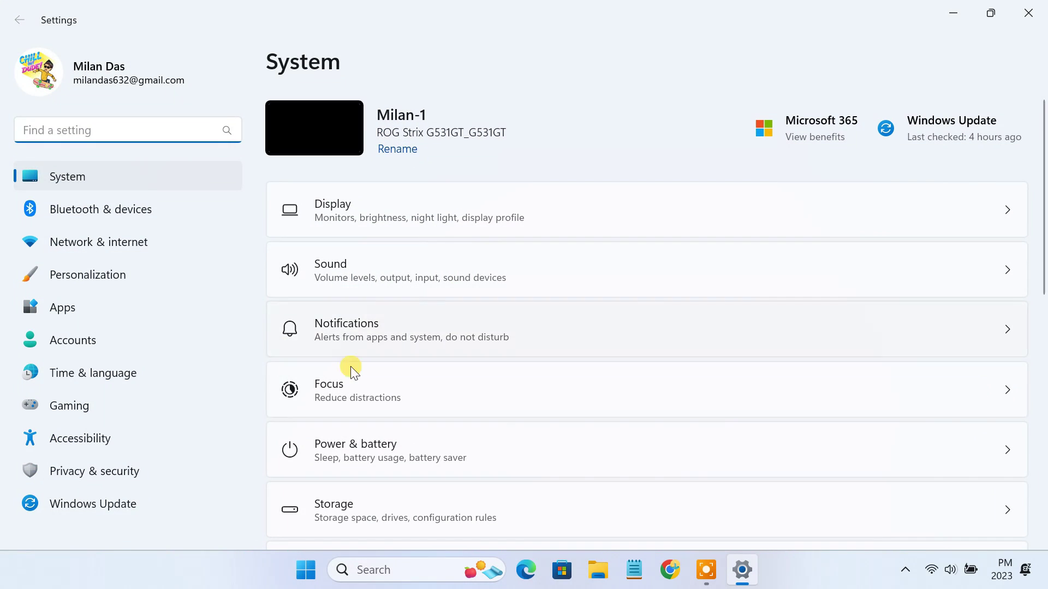
{"action": "left_click", "coordinate": [123, 513]}
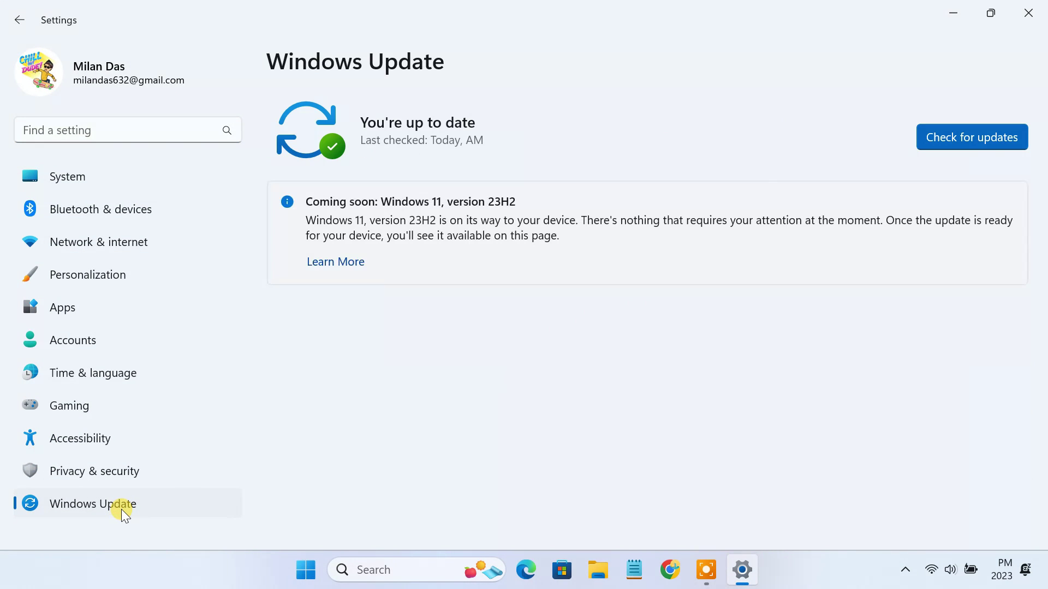
{"action": "scroll", "coordinate": [454, 492], "scroll_direction": "down", "scroll_amount": 1}
{"action": "scroll", "coordinate": [455, 492], "scroll_direction": "down", "scroll_amount": 2}
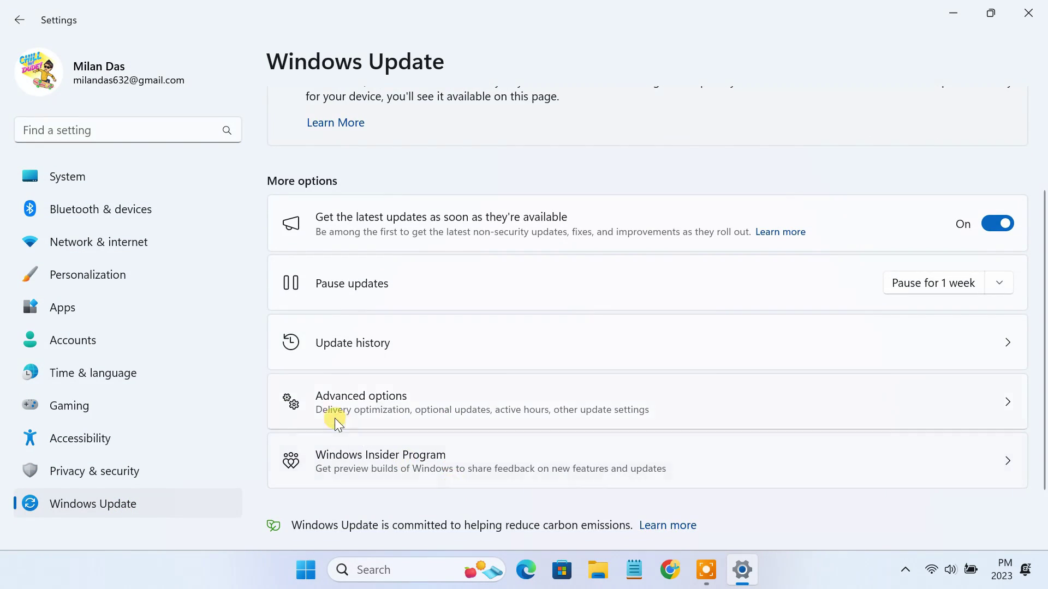
{"action": "left_click", "coordinate": [380, 407]}
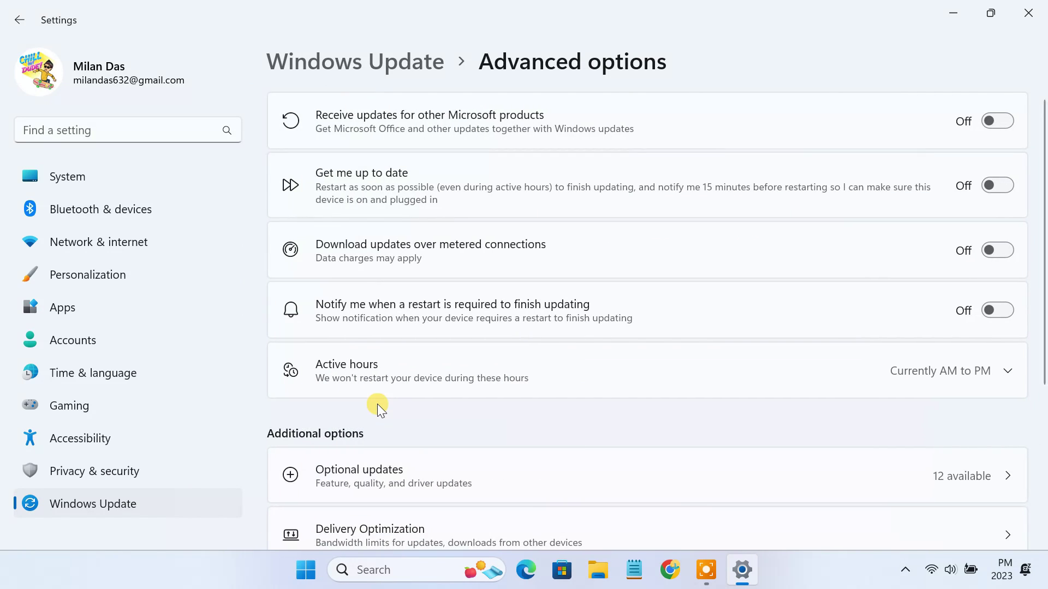
{"action": "scroll", "coordinate": [380, 410], "scroll_direction": "down", "scroll_amount": 4}
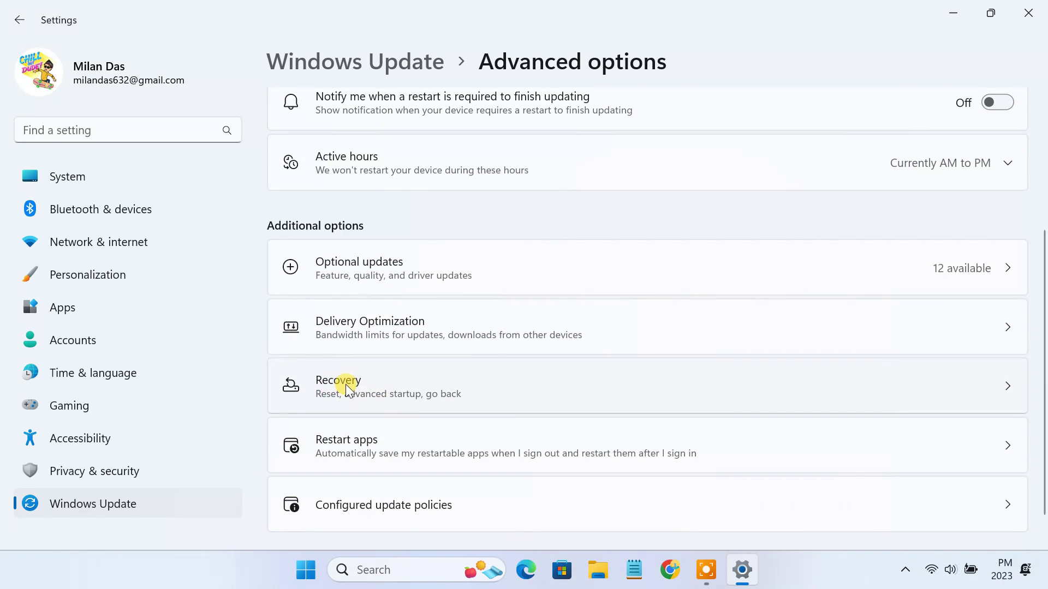
{"action": "left_click", "coordinate": [346, 385]}
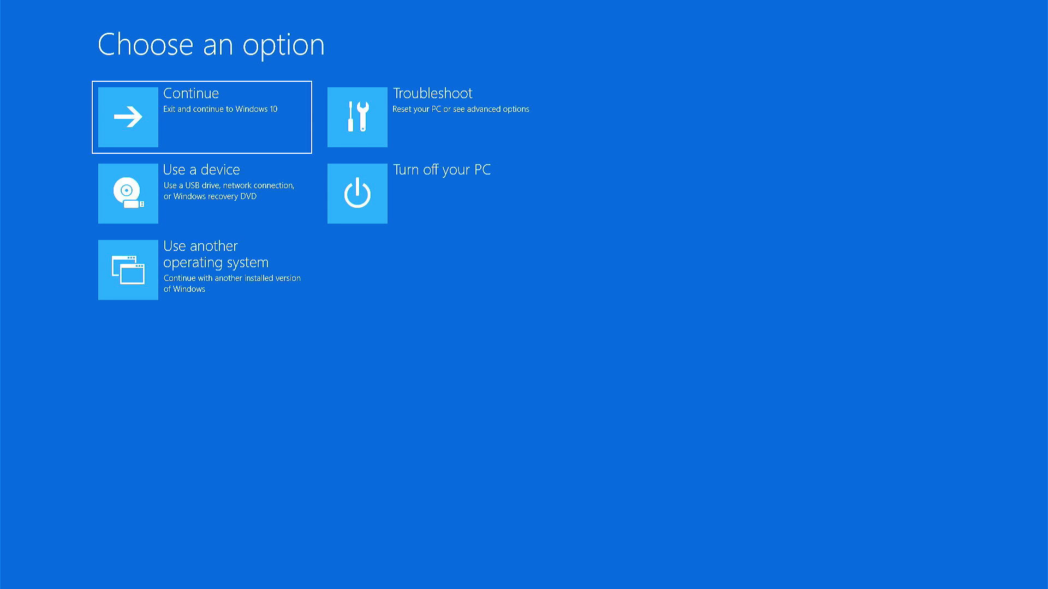
Choose Troubleshoot > Advanced options > UEFI Firmware Settings to reboot into the Lenovo BIOS.
{"action": "key", "text": "Right"}
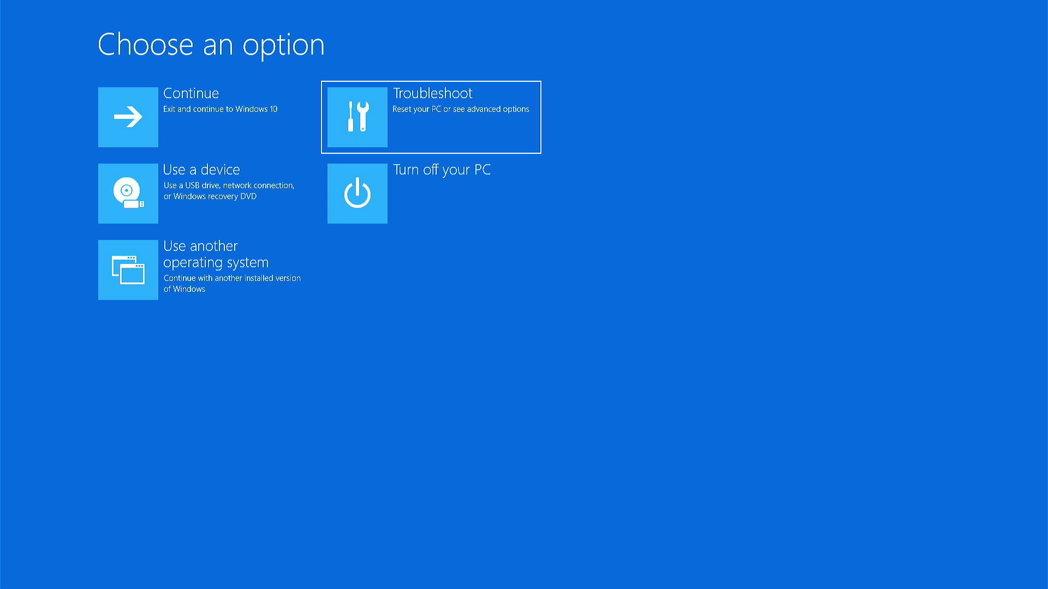
{"action": "left_click", "coordinate": [461, 130]}
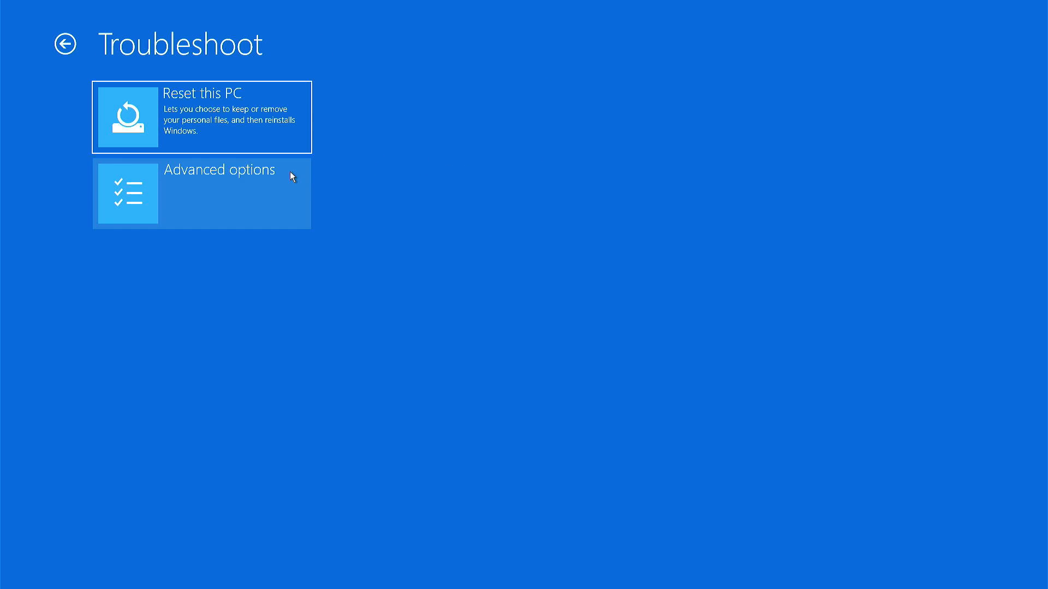
{"action": "left_click", "coordinate": [262, 173]}
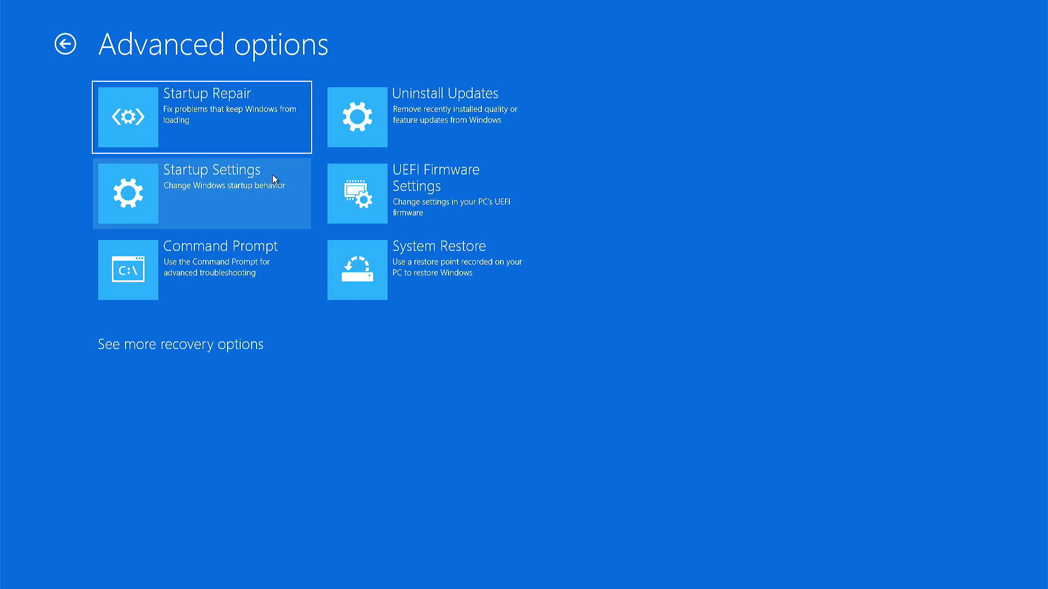
{"action": "left_click", "coordinate": [416, 185]}
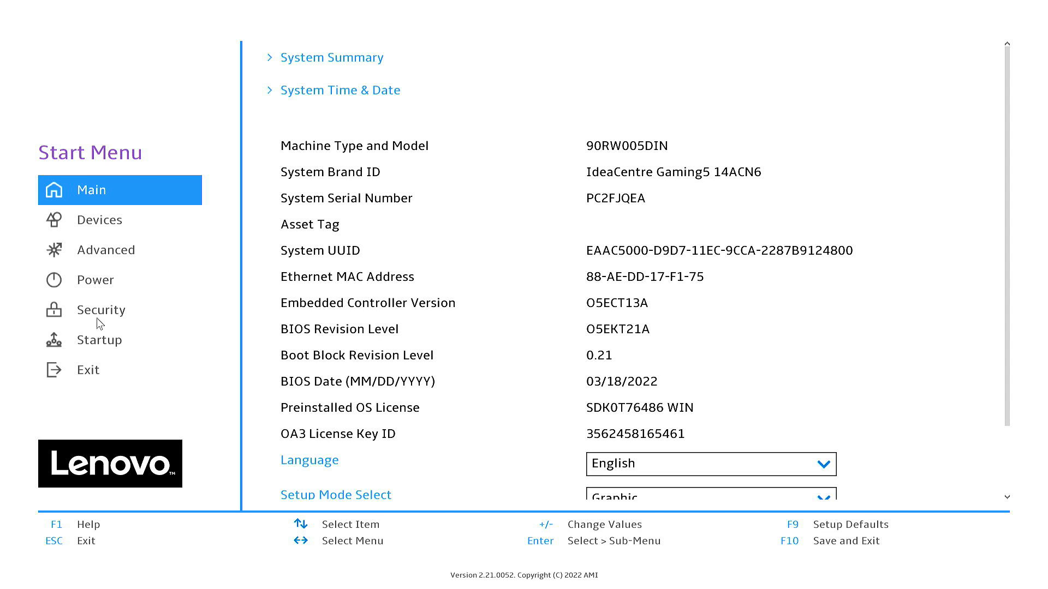
Set Security Chip 2.0 to Enabled under Security > TCG Feature Setup.
{"action": "left_click", "coordinate": [116, 314]}
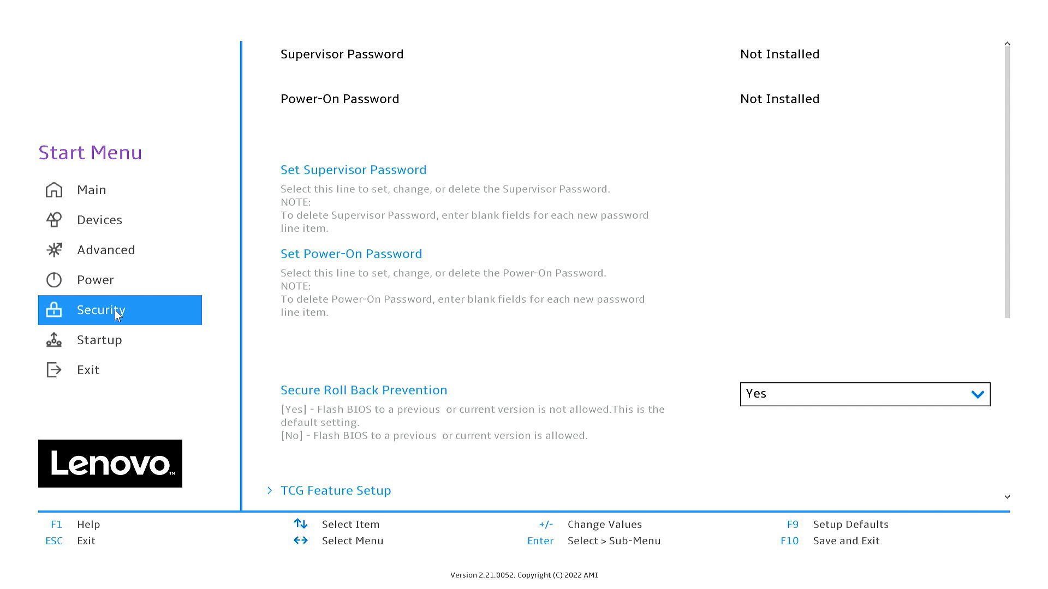
{"action": "scroll", "coordinate": [446, 337], "scroll_direction": "down", "scroll_amount": 5}
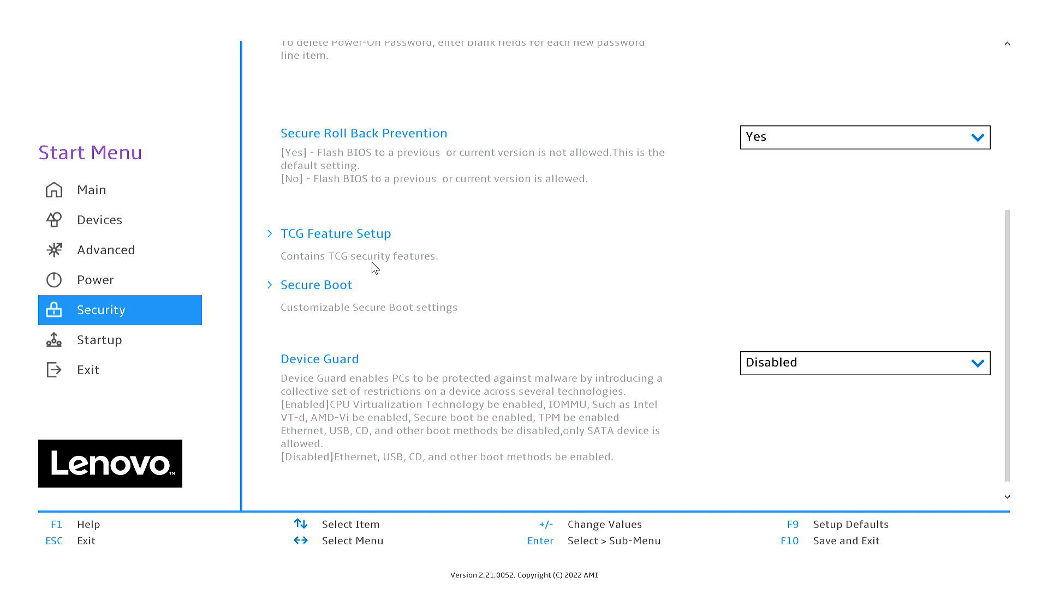
{"action": "left_click", "coordinate": [344, 235]}
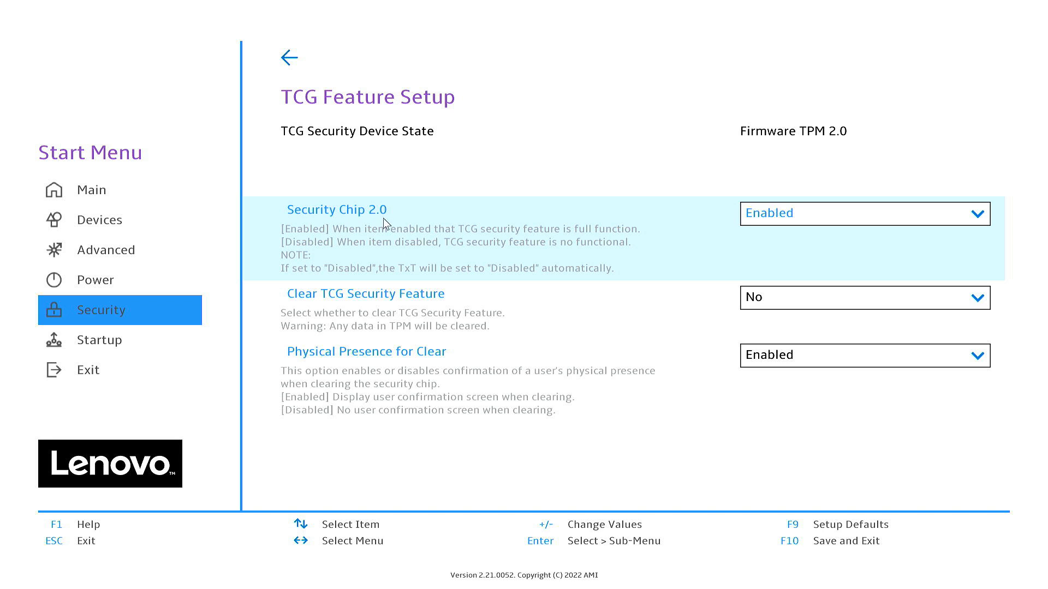
{"action": "left_click", "coordinate": [819, 216]}
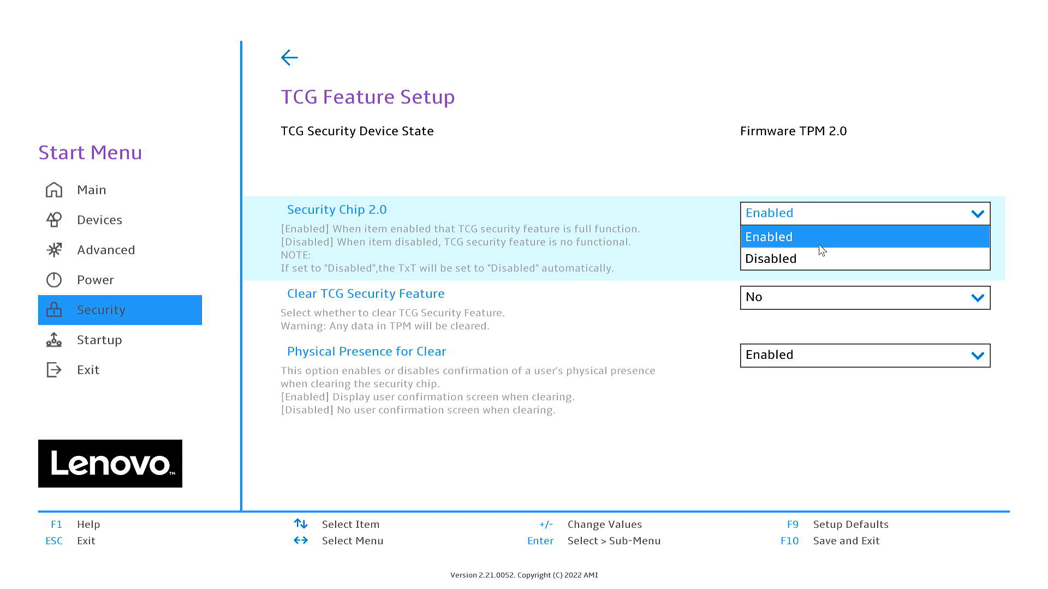
{"action": "left_click", "coordinate": [807, 236]}
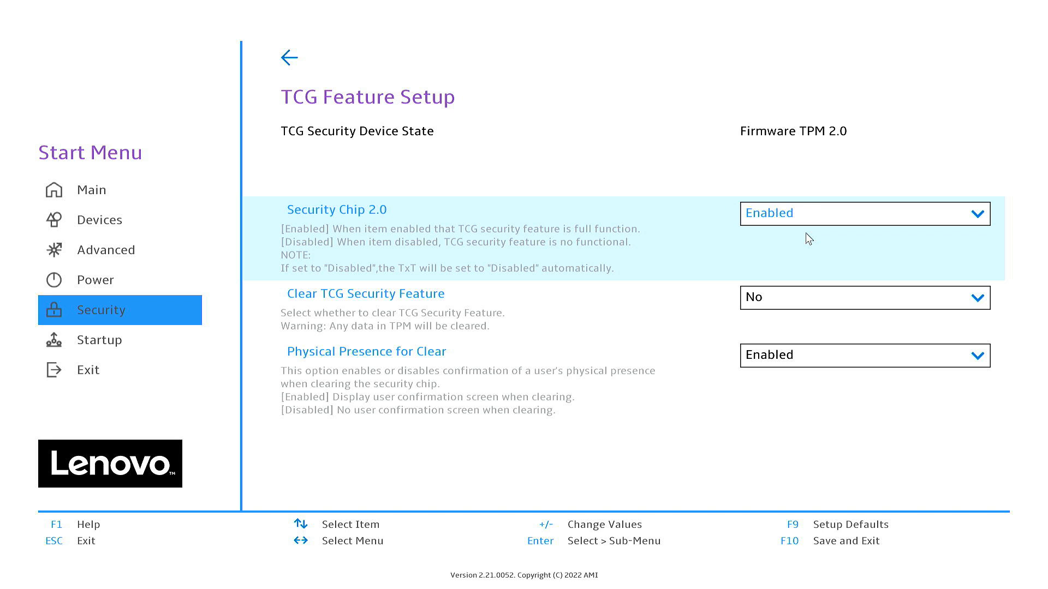
Set Secure Boot to Enabled under Security, then save with F10 and reset.
{"action": "left_click", "coordinate": [292, 62]}
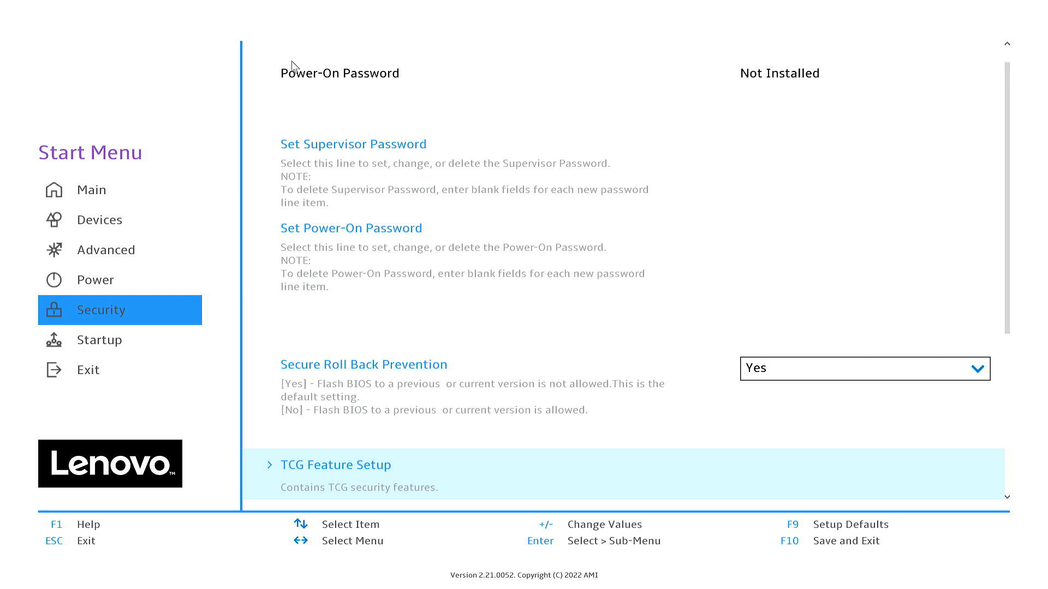
{"action": "scroll", "coordinate": [452, 210], "scroll_direction": "down", "scroll_amount": 5}
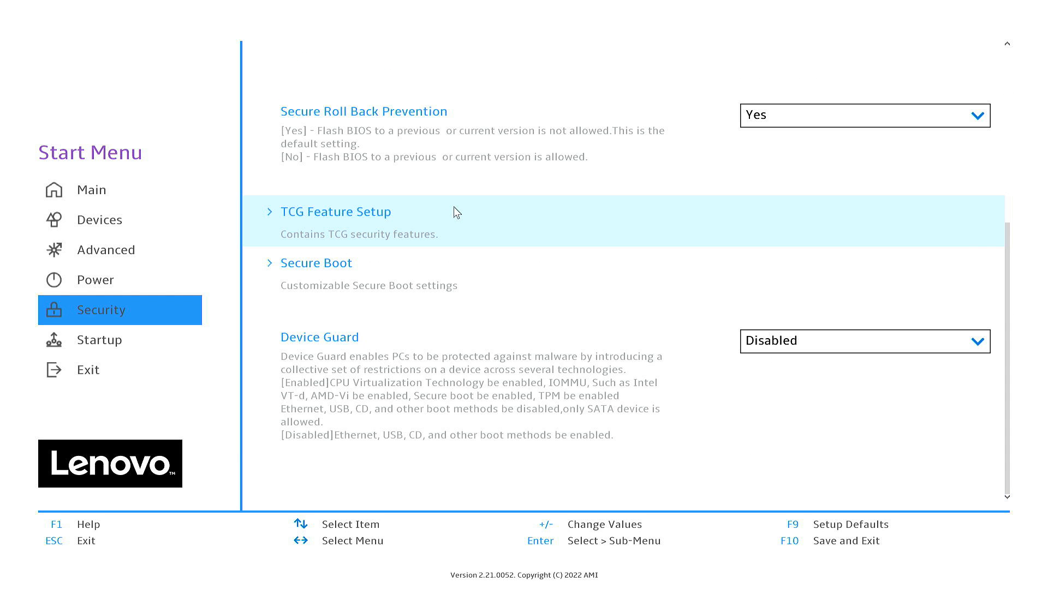
{"action": "left_click", "coordinate": [336, 275]}
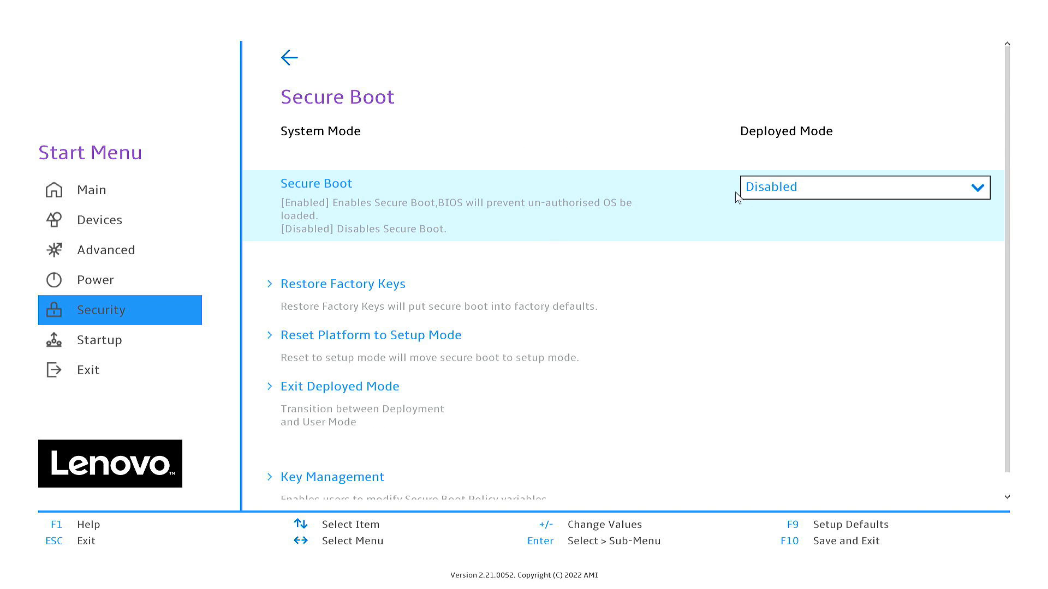
{"action": "left_click", "coordinate": [769, 198]}
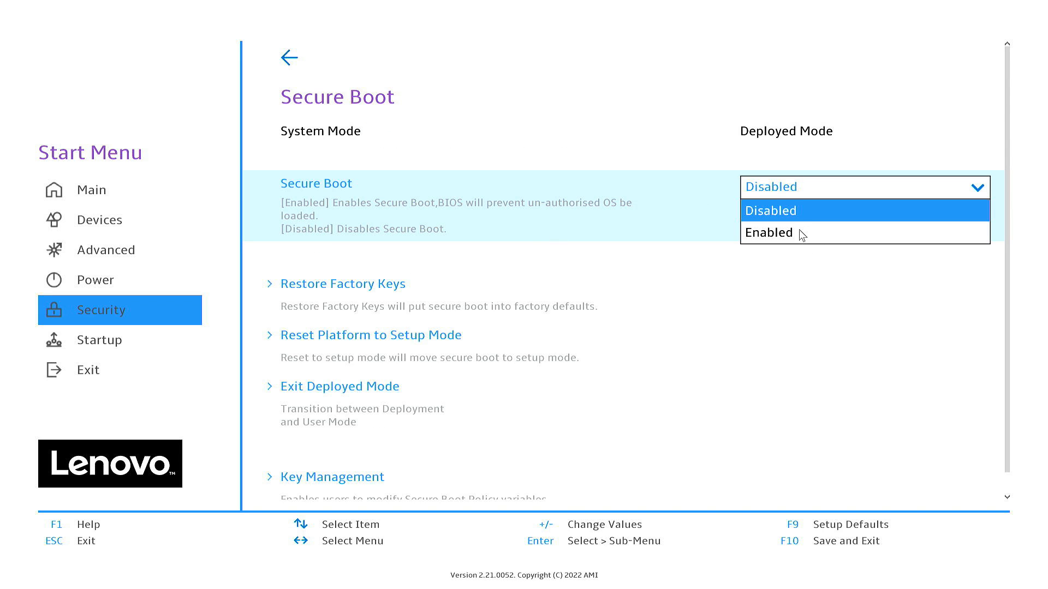
{"action": "left_click", "coordinate": [802, 234]}
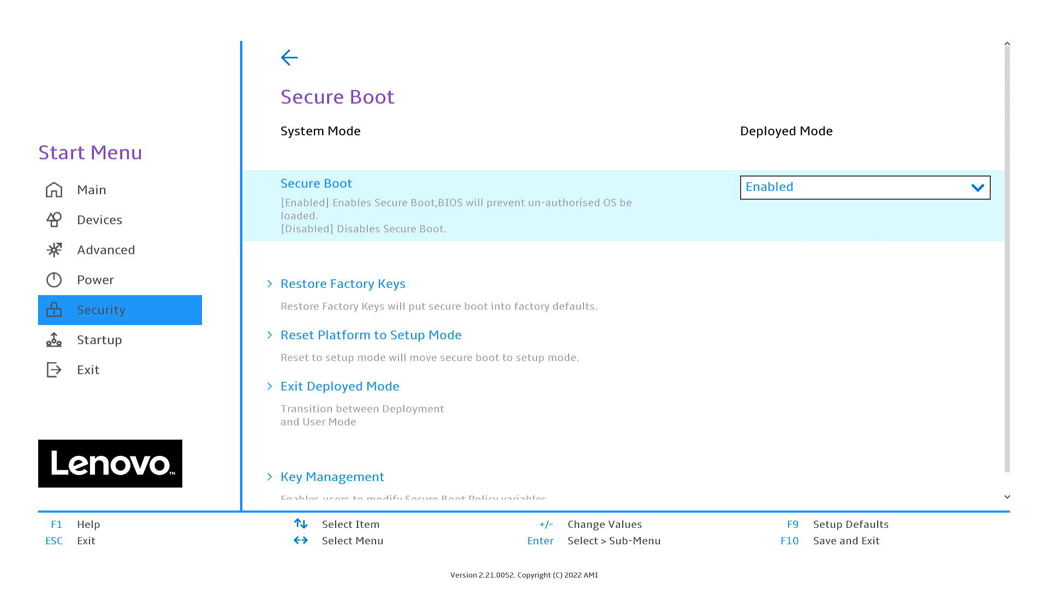
{"action": "key", "text": "F10"}
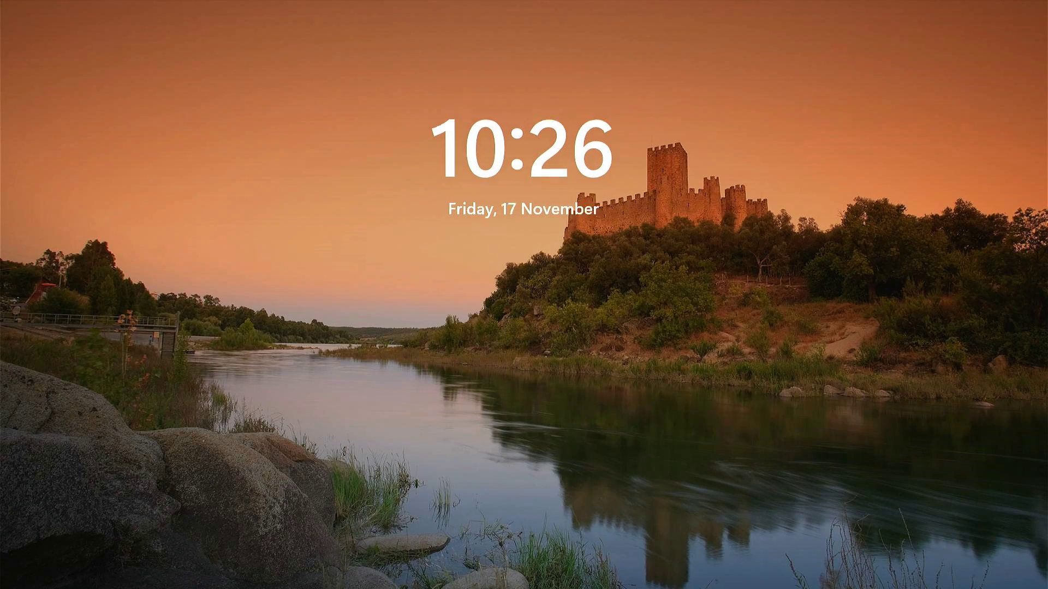
Sign in with the account password, confirm Secure Boot State is On in System Information, then close it.
{"action": "key", "text": "space"}
{"action": "type", "text": "********"}
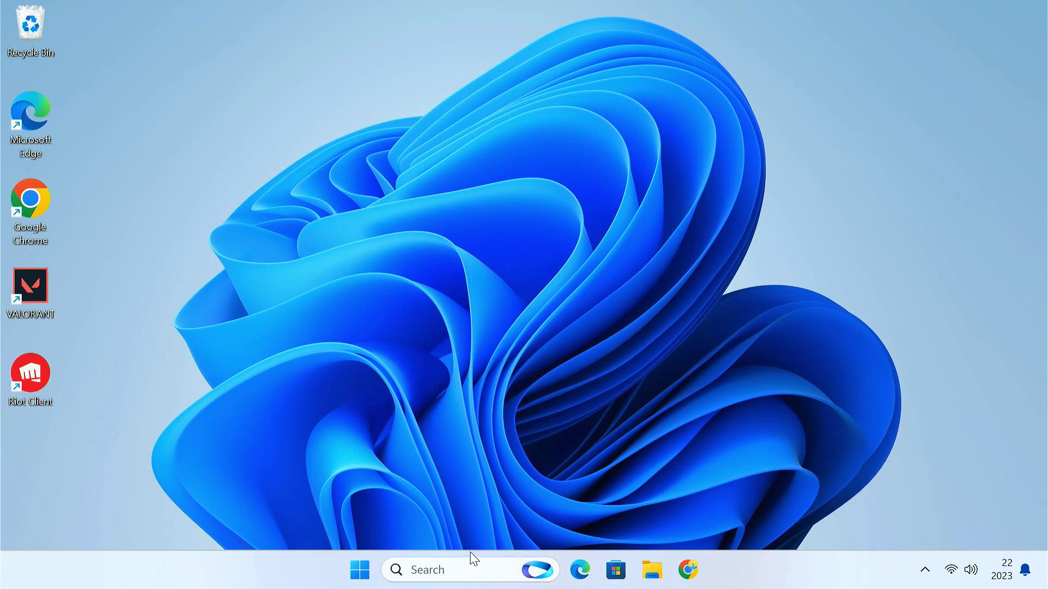
{"action": "left_click", "coordinate": [464, 565]}
{"action": "type", "text": "sy"}
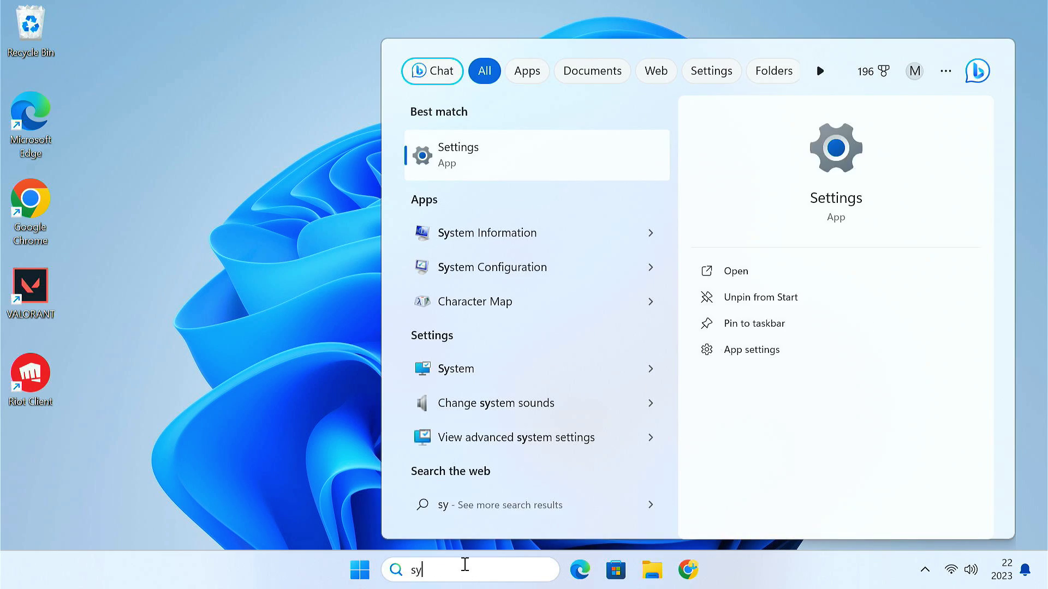
{"action": "type", "text": "stem information"}
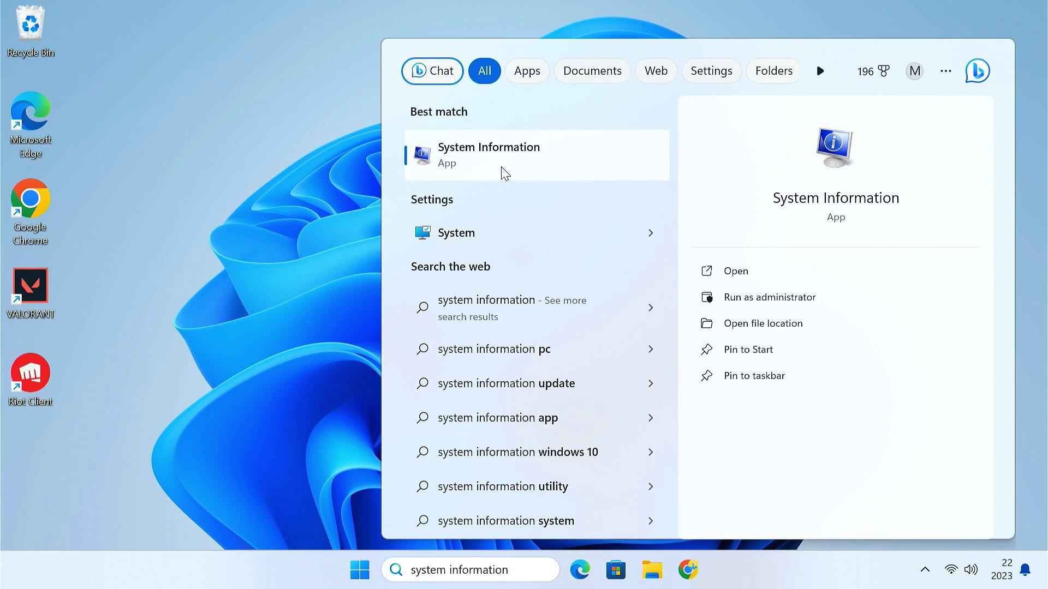
{"action": "left_click", "coordinate": [502, 172]}
{"action": "scroll", "coordinate": [509, 178], "scroll_direction": "down", "scroll_amount": 2}
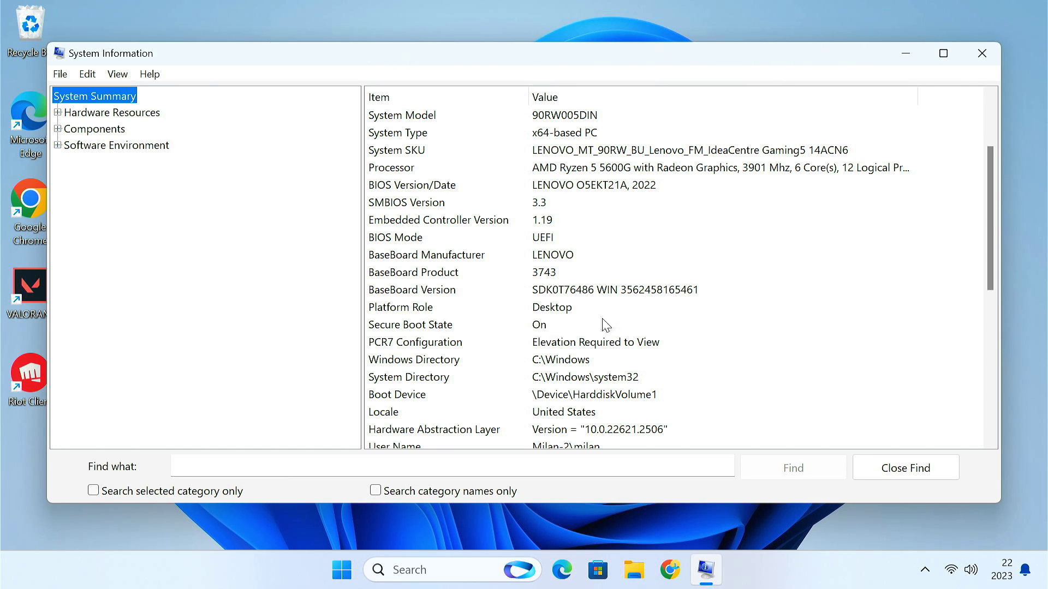
{"action": "left_click", "coordinate": [982, 53]}
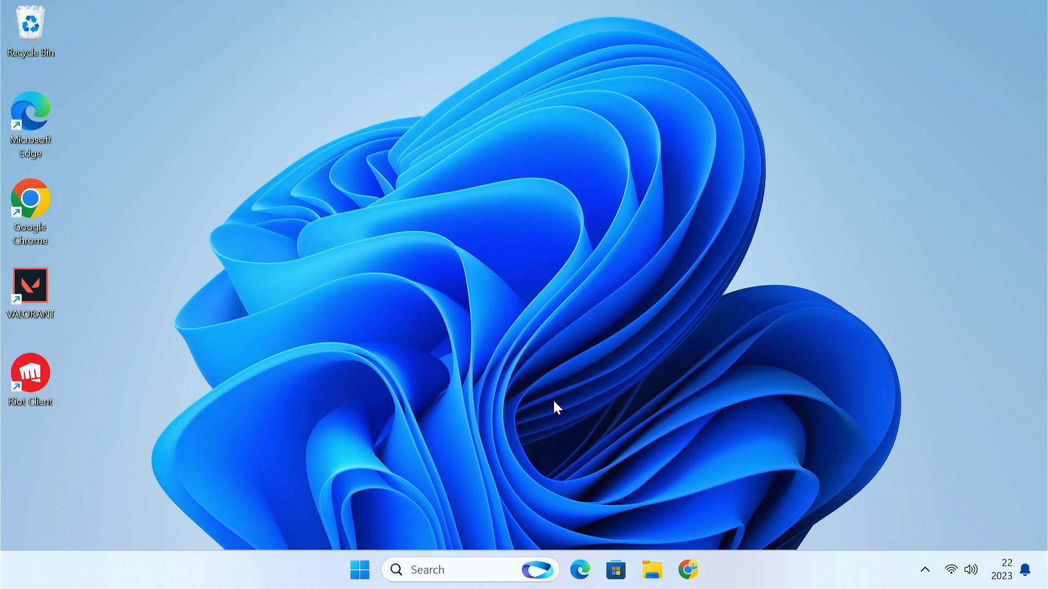
{"action": "key", "text": "super+r"}
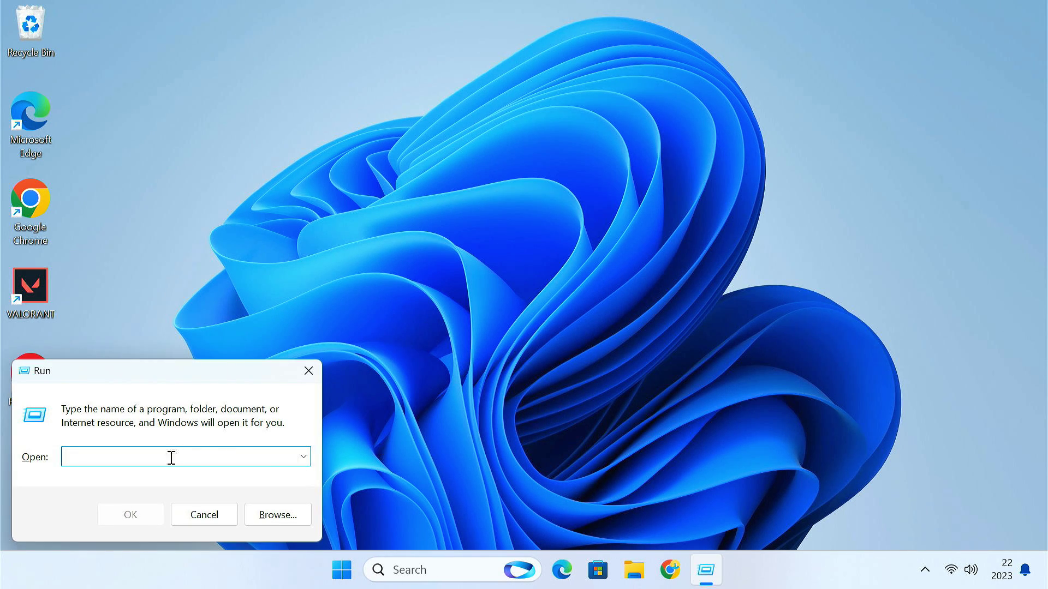
{"action": "type", "text": "tpm.msc"}
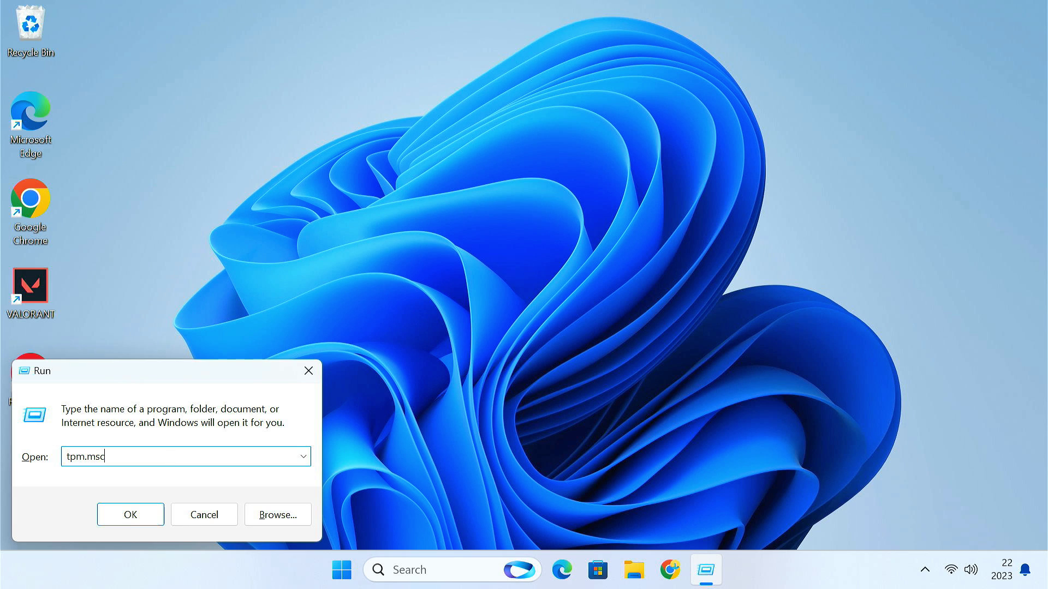
{"action": "left_click", "coordinate": [122, 514]}
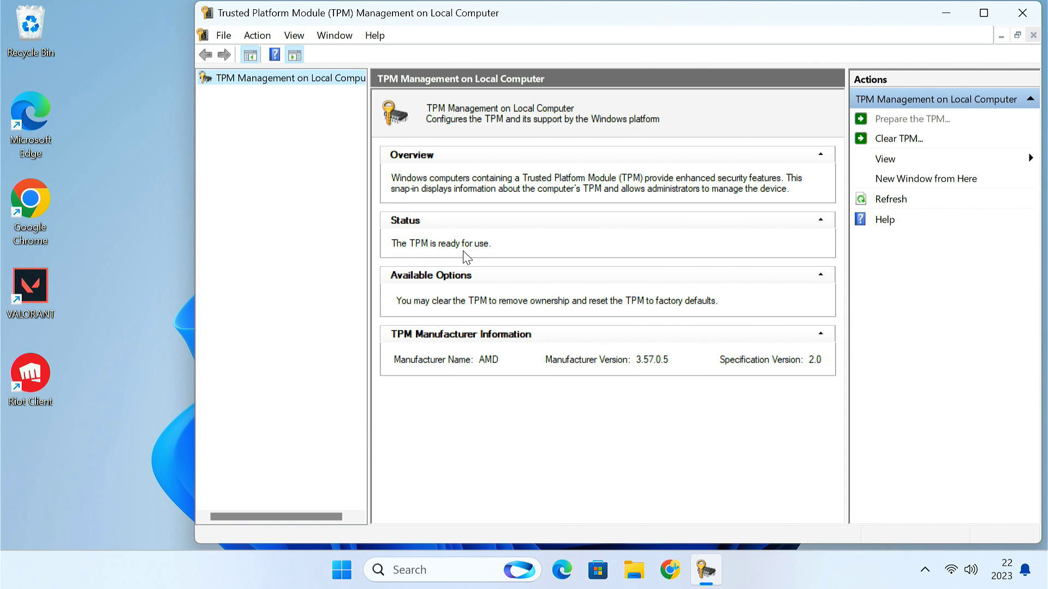
{"action": "left_click", "coordinate": [1015, 14]}
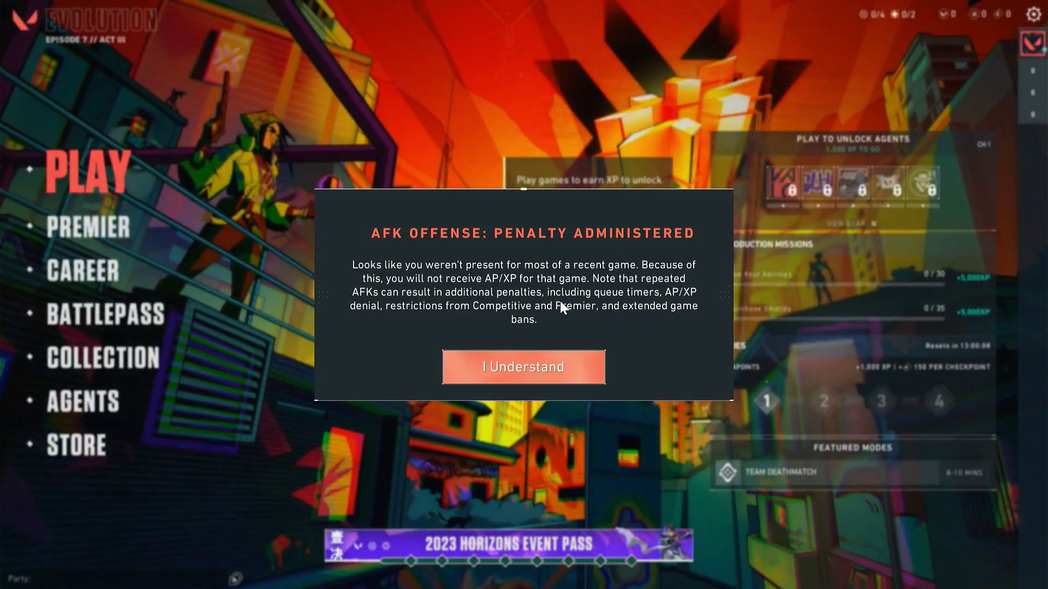
Acknowledge Valorant's AFK penalty notice with I Understand.
{"action": "left_click", "coordinate": [553, 369]}
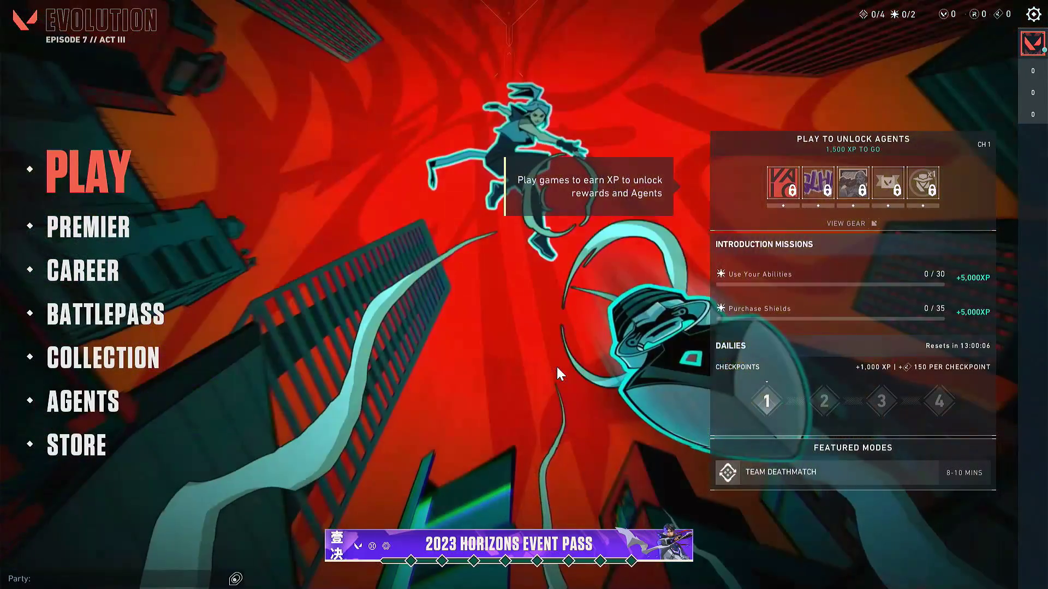